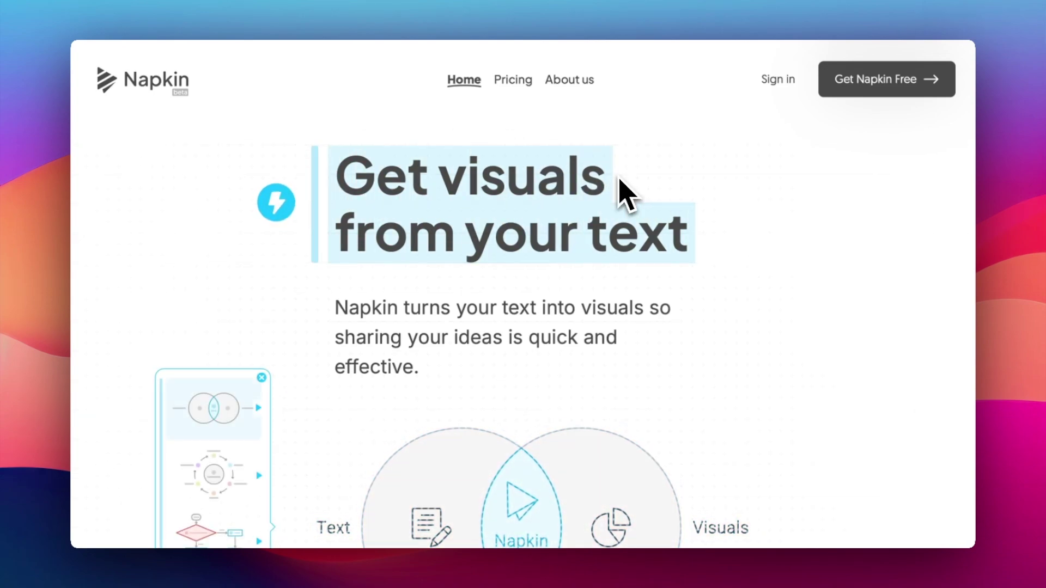
# Scroll from the hero headline past the example visuals to How it works step 1, pasting text
pyautogui.scroll(-4, 627, 194)
pyautogui.scroll(-2, 626, 193)
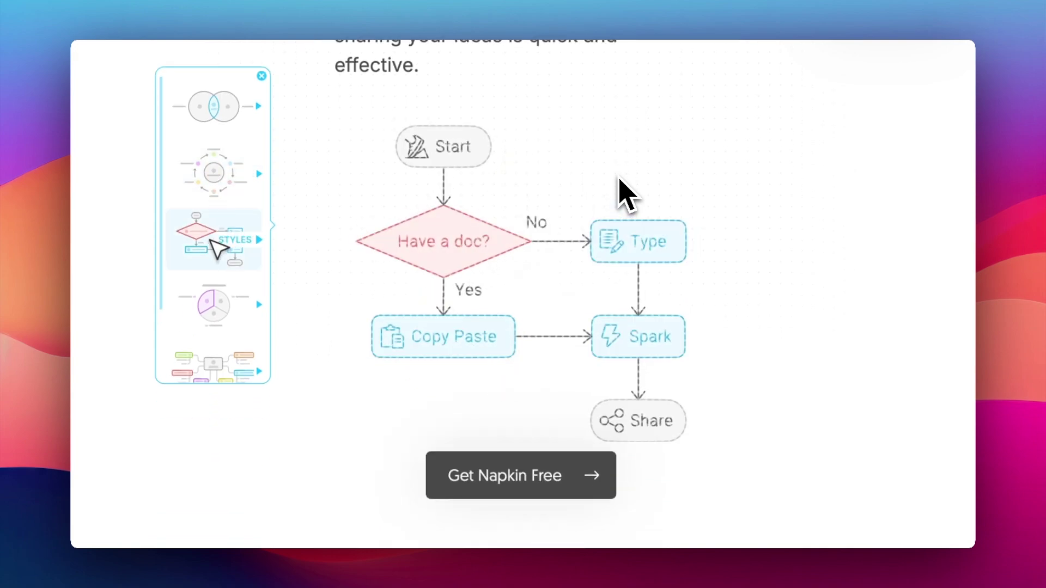
pyautogui.scroll(-2, 626, 194)
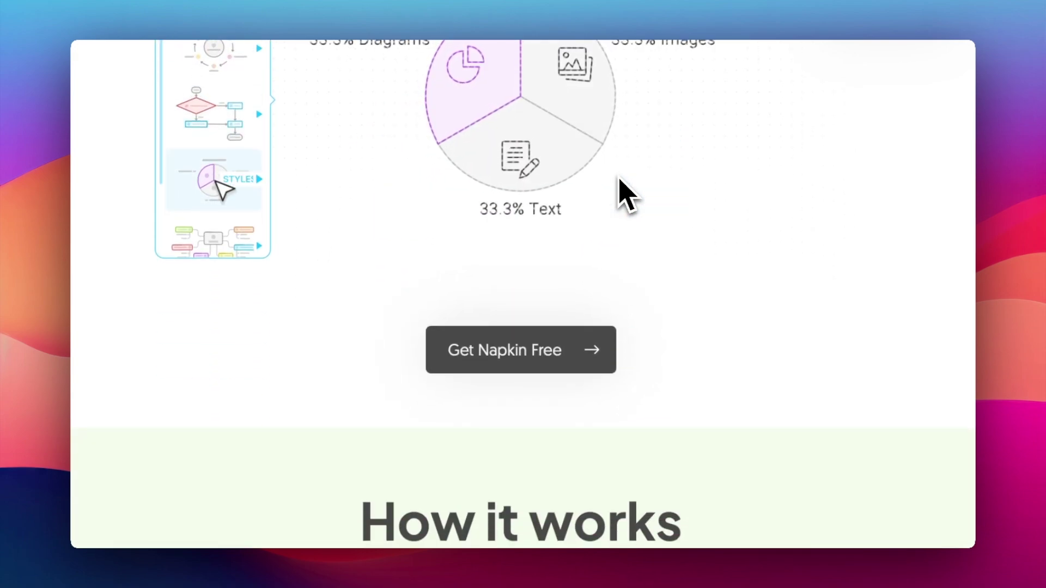
pyautogui.scroll(-3, 626, 194)
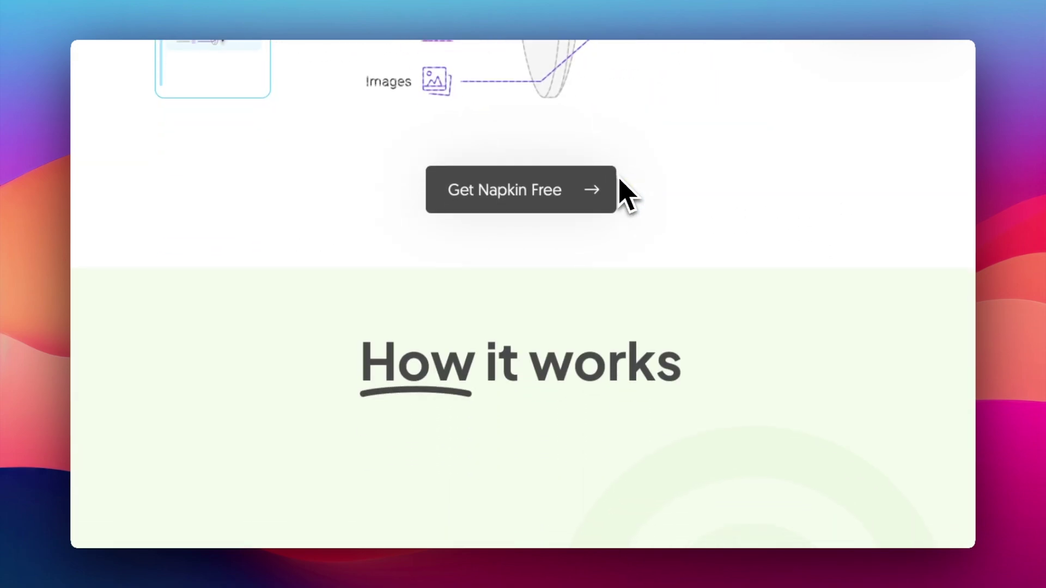
pyautogui.scroll(-2, 626, 193)
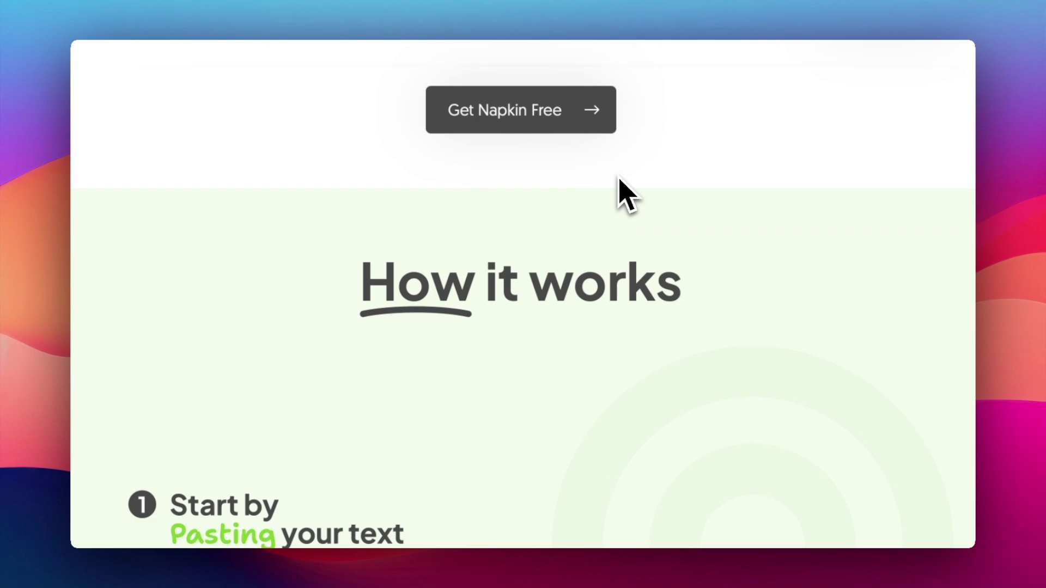
pyautogui.scroll(-5, 627, 193)
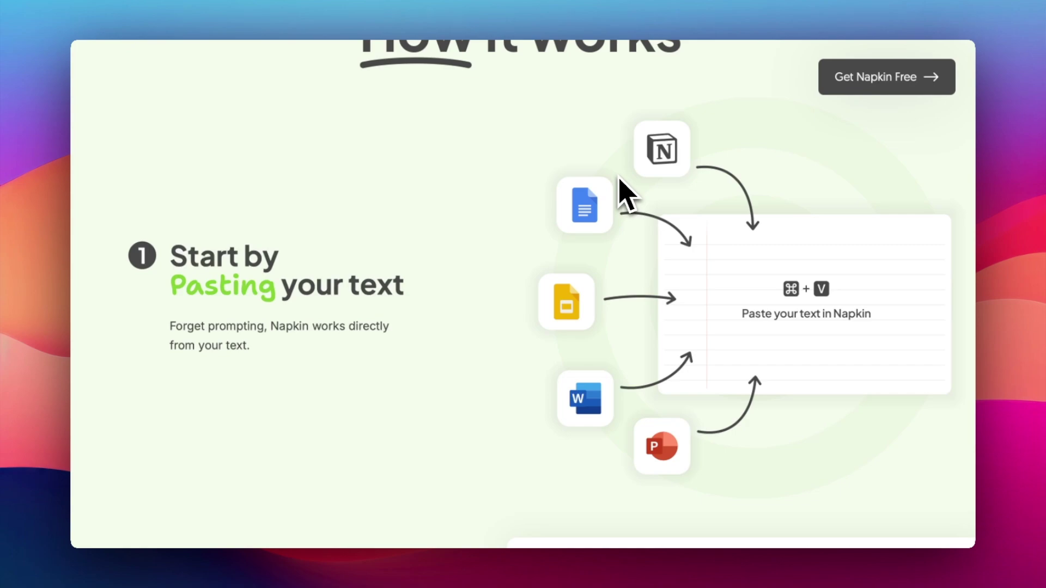
# Scroll past step 2's eco-tourism Business Plan timeline example to step 3, Polish it up
pyautogui.scroll(-3, 620, 179)
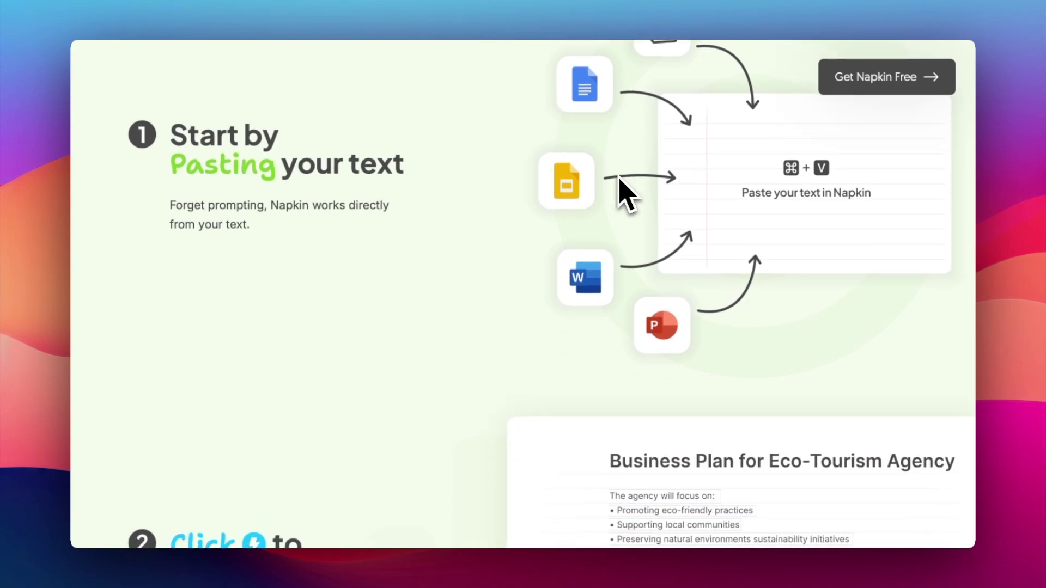
pyautogui.scroll(-3, 620, 180)
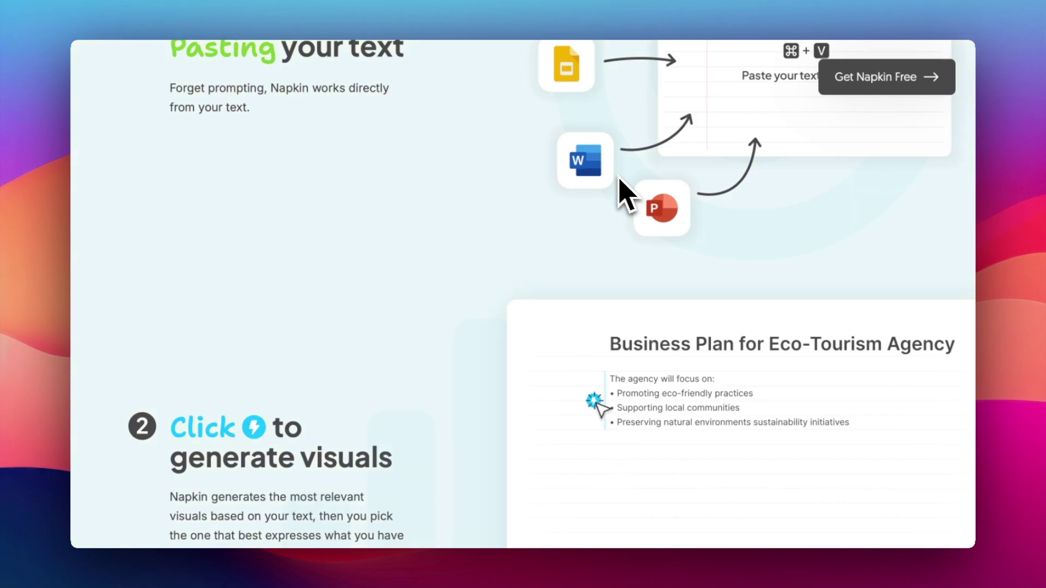
pyautogui.scroll(-3, 619, 180)
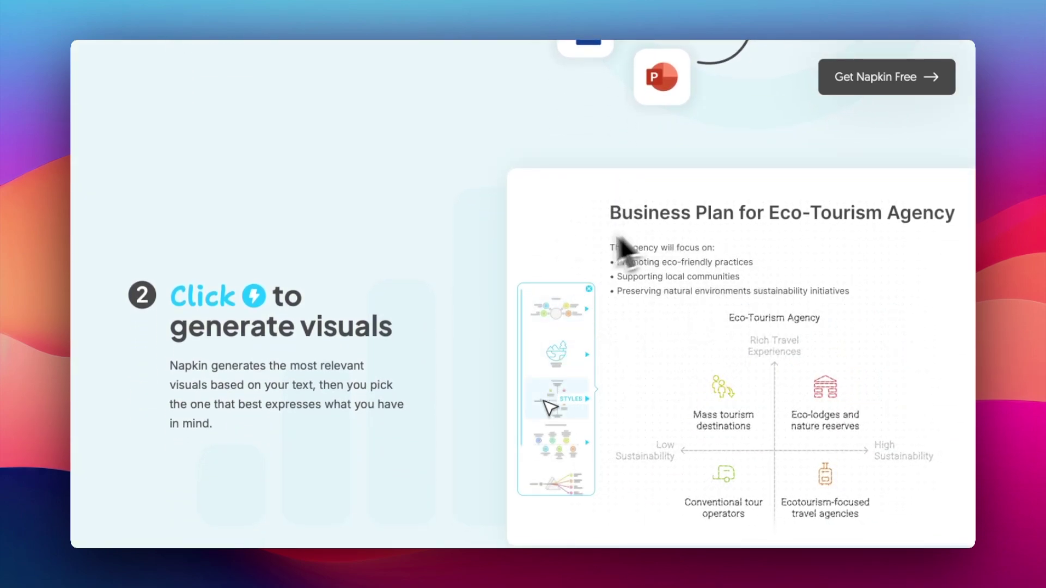
pyautogui.scroll(-2, 497, 291)
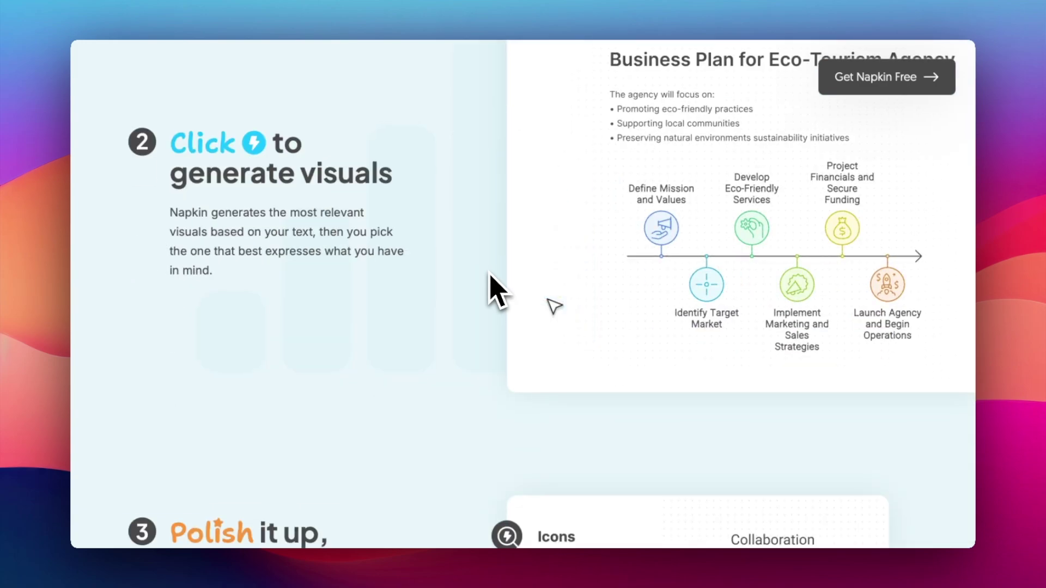
pyautogui.scroll(-5, 497, 292)
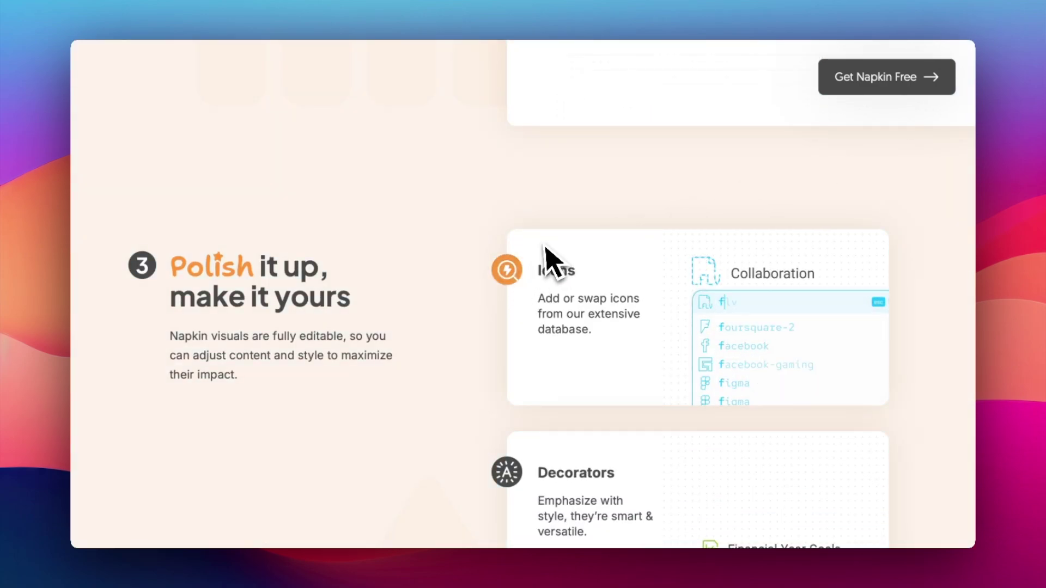
# Scroll through the Icons, Decorators, Connectors, Colors and Fonts cards to step 4's export options
pyautogui.scroll(-2, 544, 248)
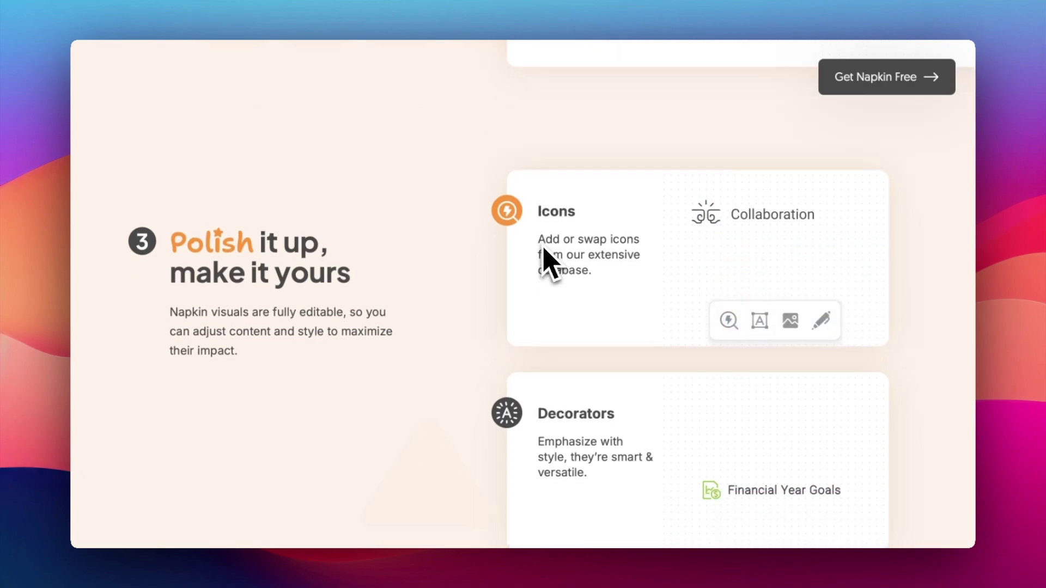
pyautogui.scroll(-2, 543, 248)
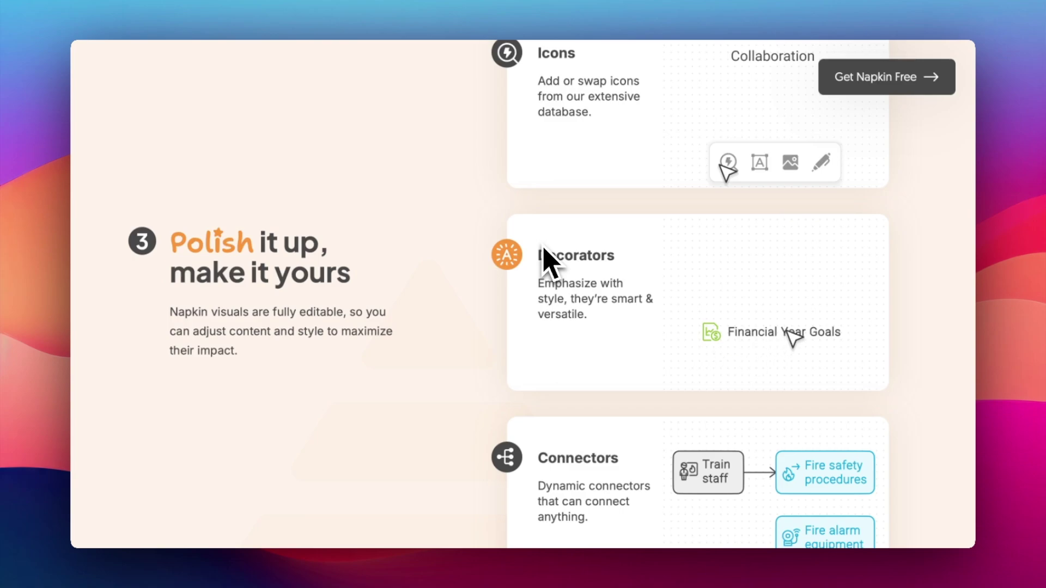
pyautogui.scroll(-2, 543, 250)
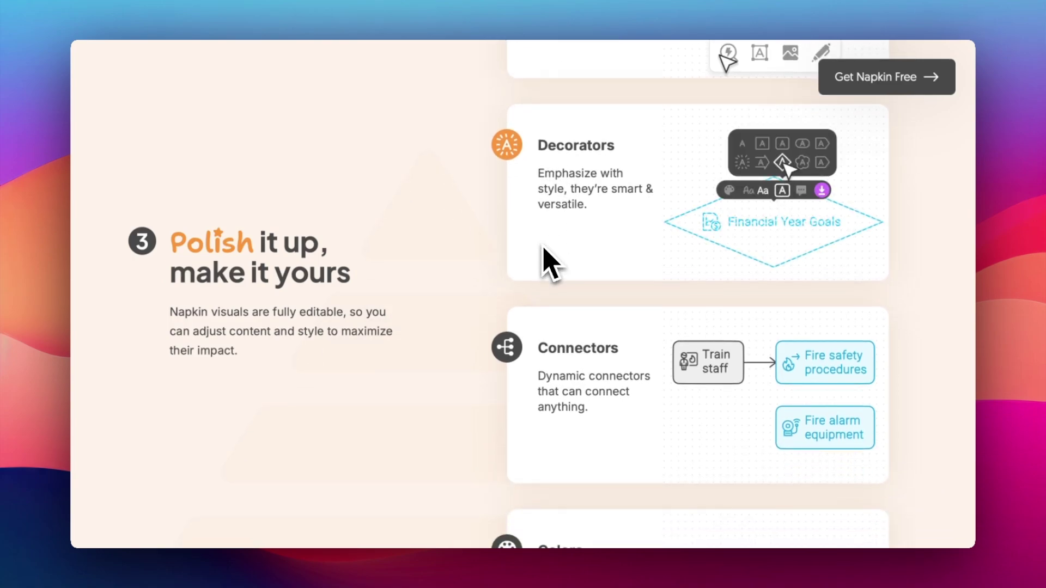
pyautogui.scroll(-2, 542, 251)
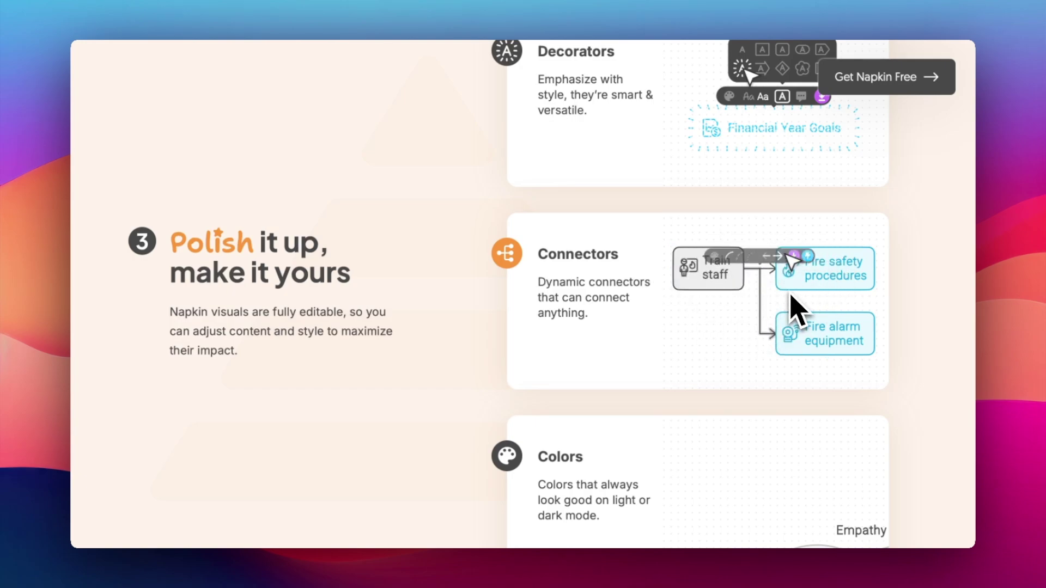
pyautogui.scroll(-4, 797, 308)
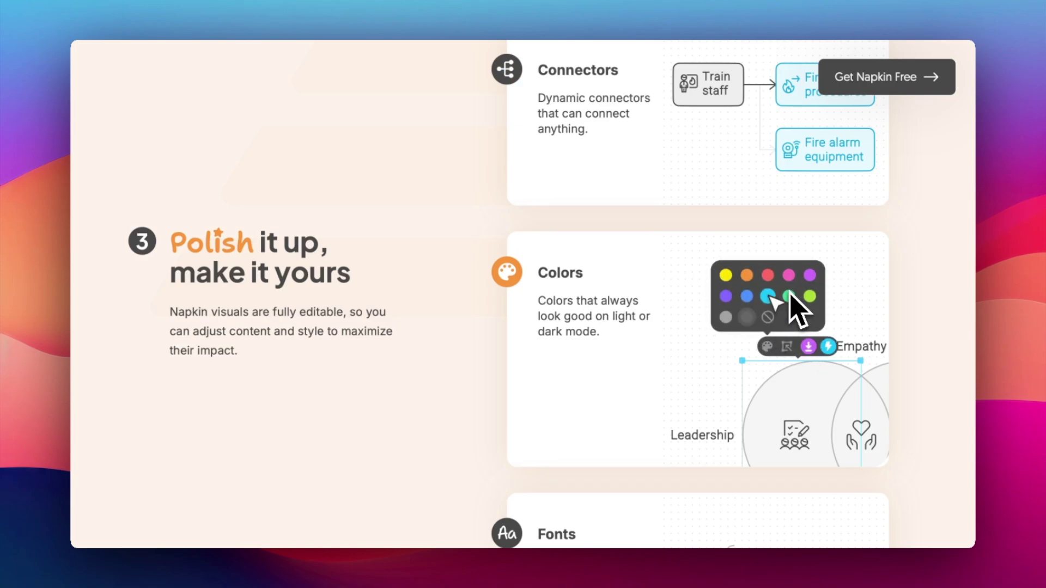
pyautogui.scroll(-1, 790, 294)
pyautogui.scroll(-4, 796, 310)
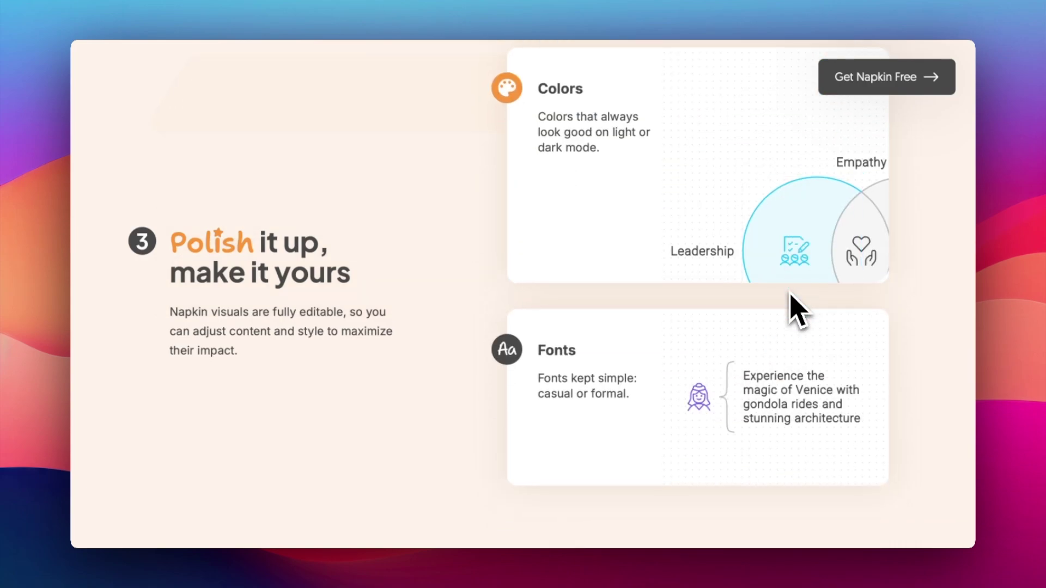
# Scroll past Take it anywhere and the Presentations, Blog, Social Media and Docs use cases to Gallery
pyautogui.scroll(-6, 796, 309)
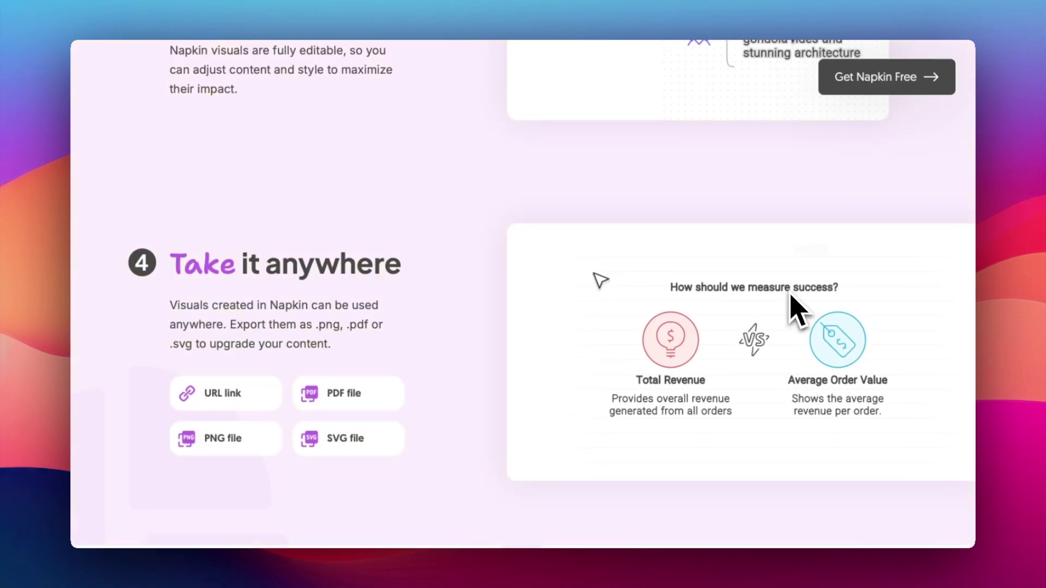
pyautogui.scroll(-3, 797, 310)
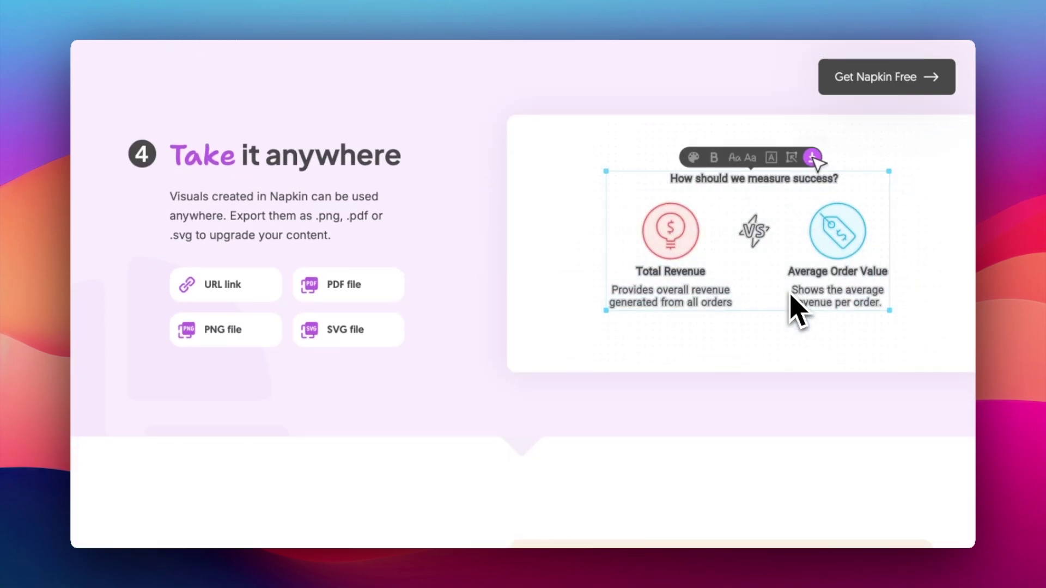
pyautogui.scroll(-3, 797, 309)
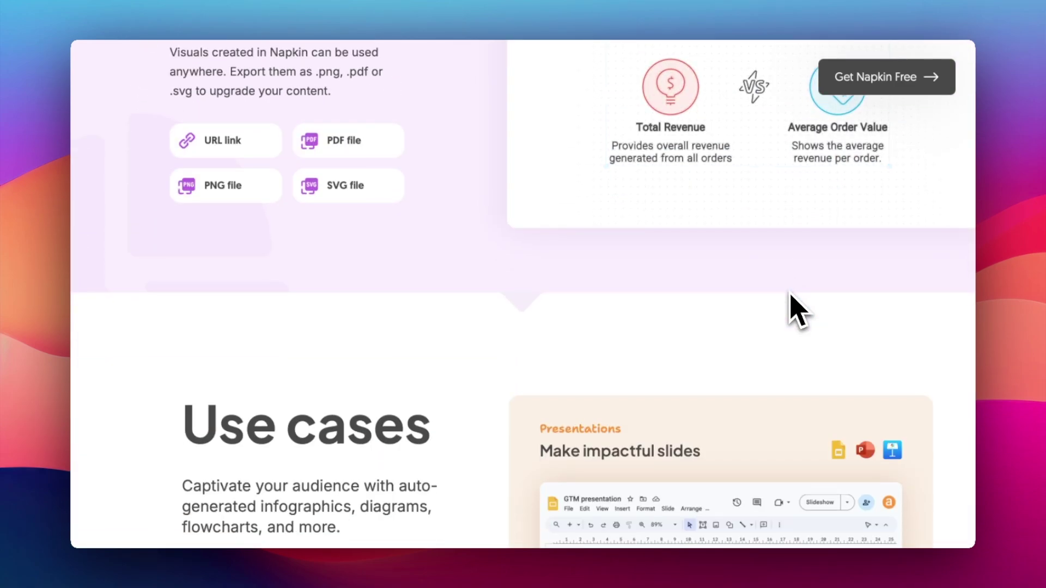
pyautogui.scroll(-6, 796, 310)
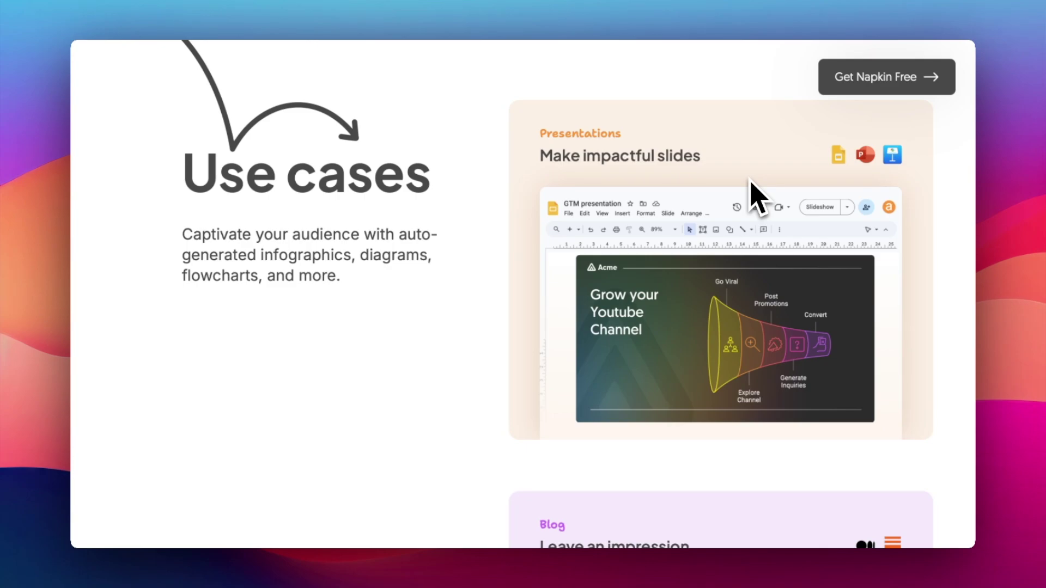
pyautogui.scroll(-7, 758, 197)
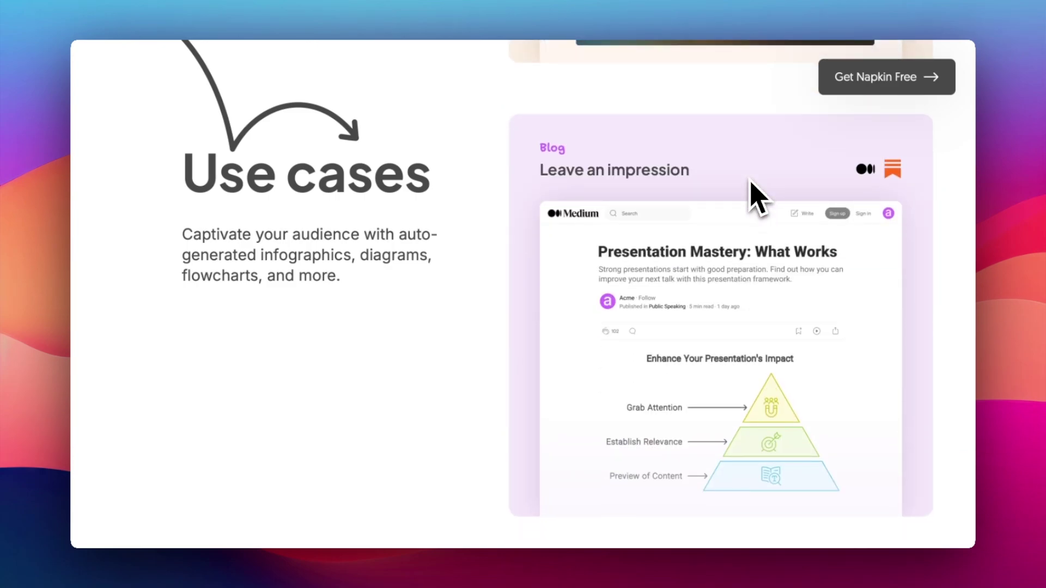
pyautogui.scroll(-3, 757, 197)
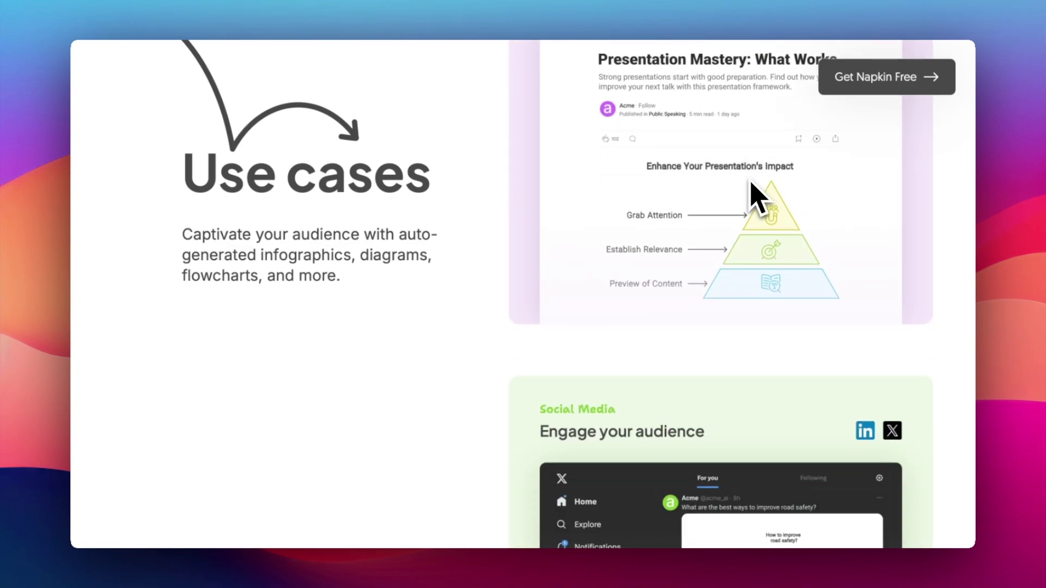
pyautogui.scroll(-10, 758, 197)
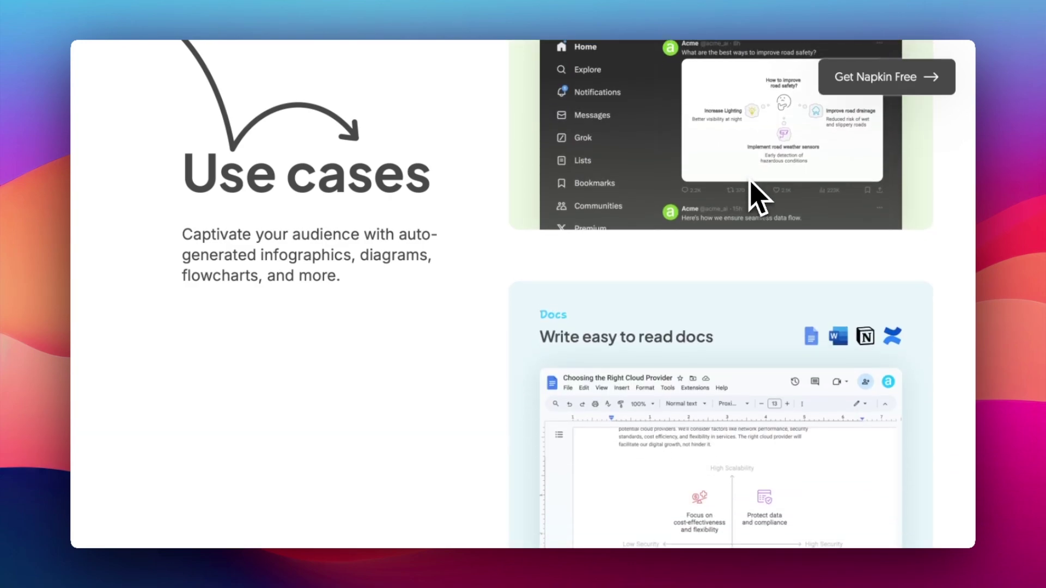
pyautogui.scroll(-10, 758, 197)
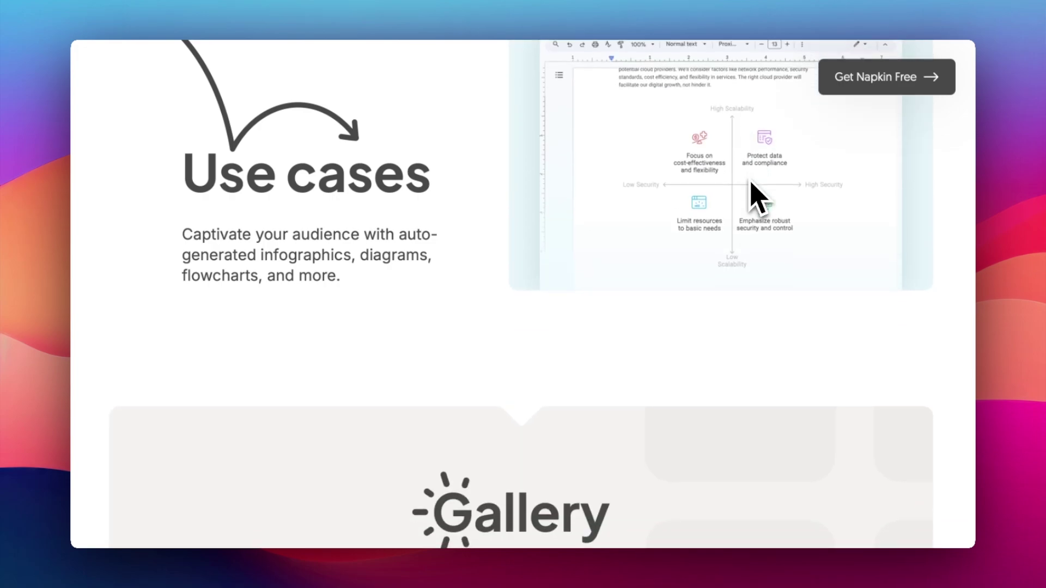
# Scroll past the gallery and testimonial cards down to the Frequently asked questions section
pyautogui.scroll(-2, 757, 198)
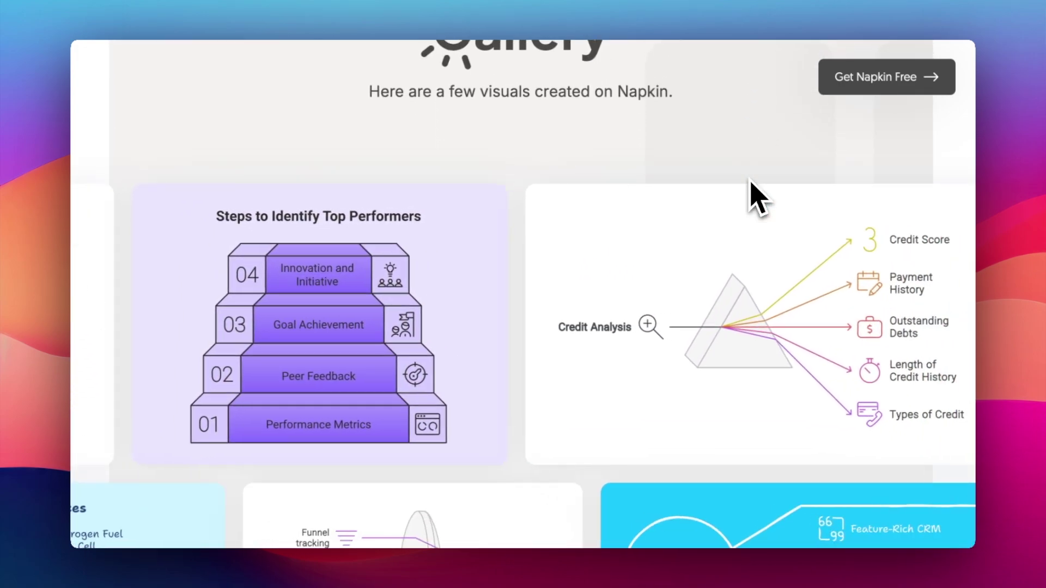
pyautogui.scroll(-2, 757, 197)
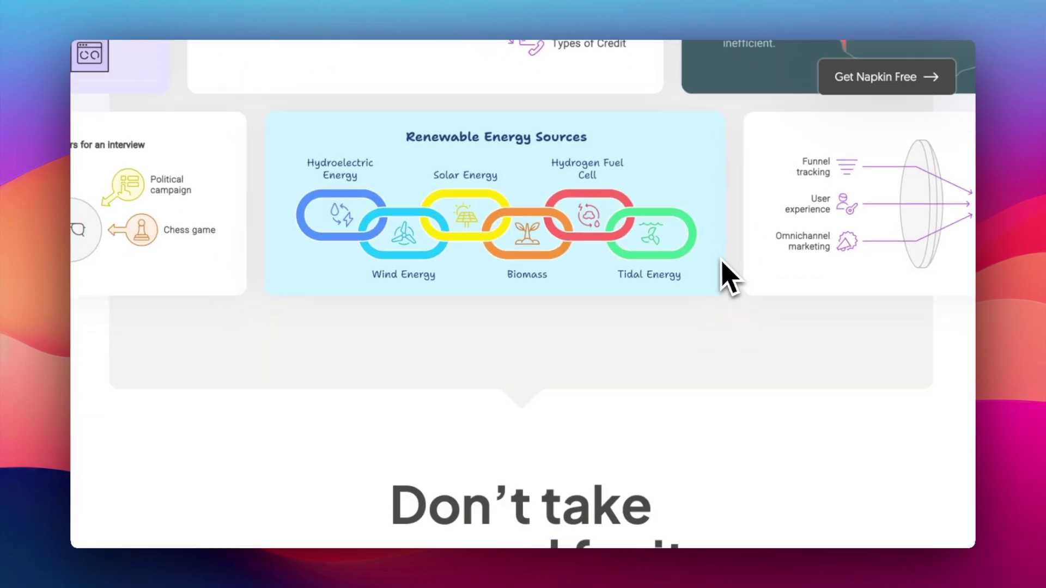
pyautogui.scroll(-3, 728, 276)
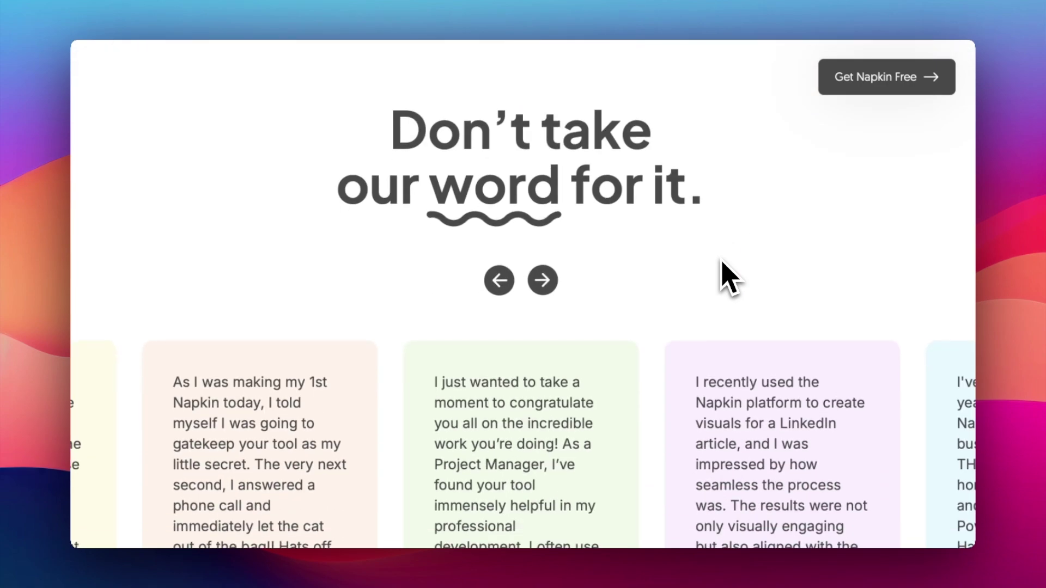
pyautogui.scroll(-1, 728, 275)
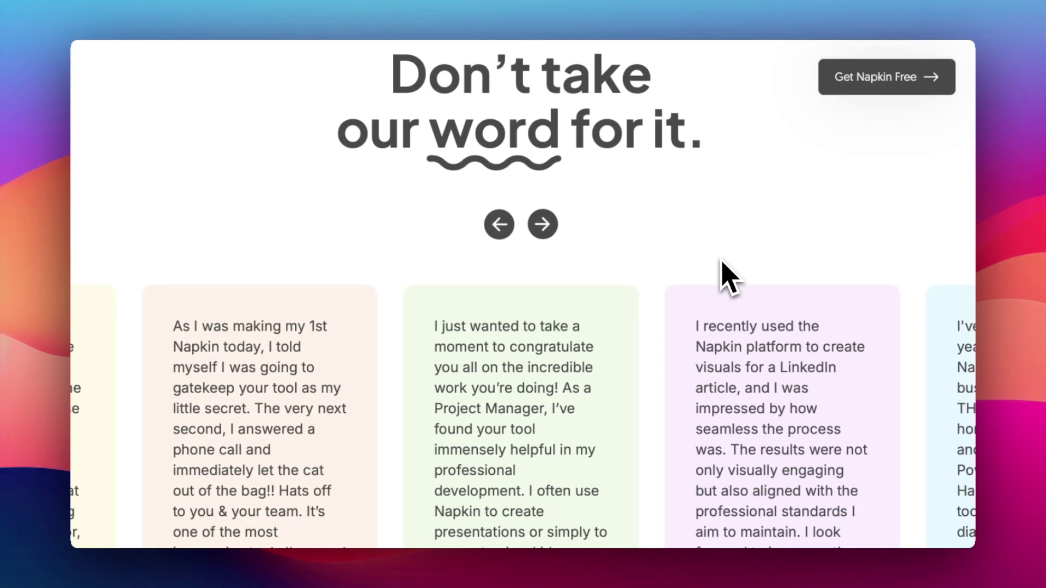
pyautogui.scroll(-3, 729, 275)
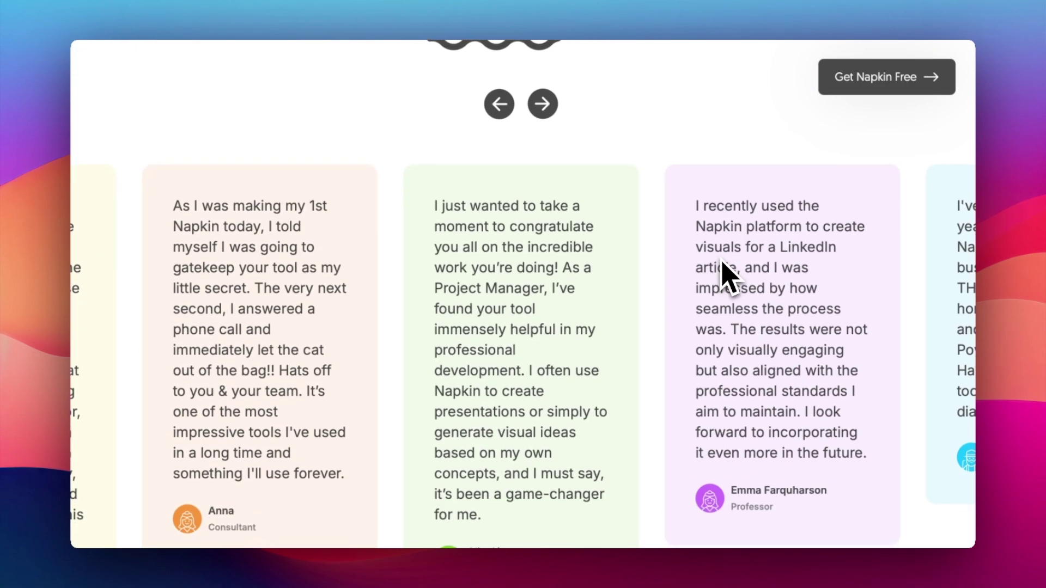
pyautogui.scroll(-2, 721, 262)
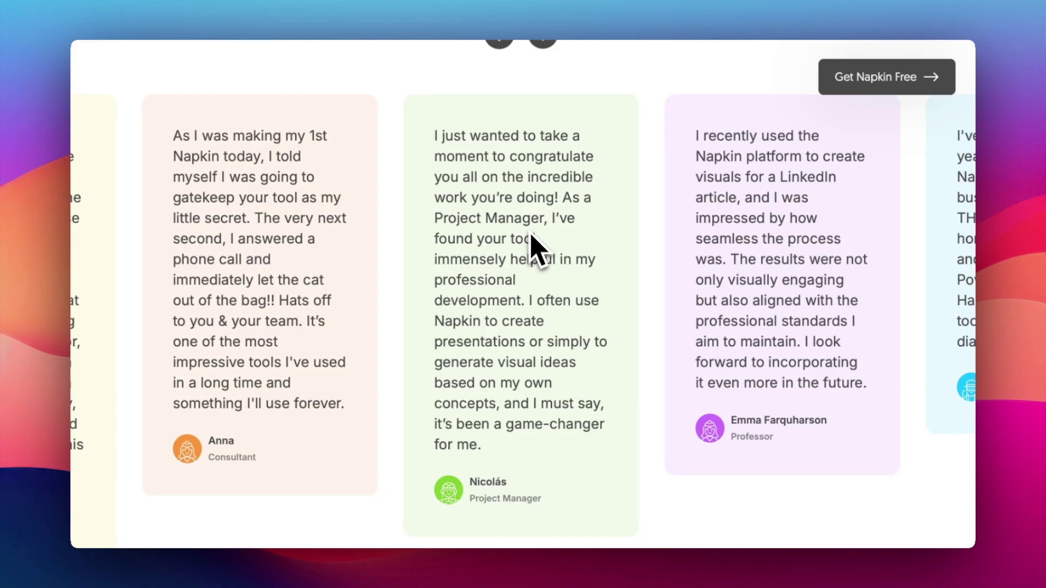
pyautogui.scroll(-3, 533, 248)
pyautogui.scroll(-10, 534, 248)
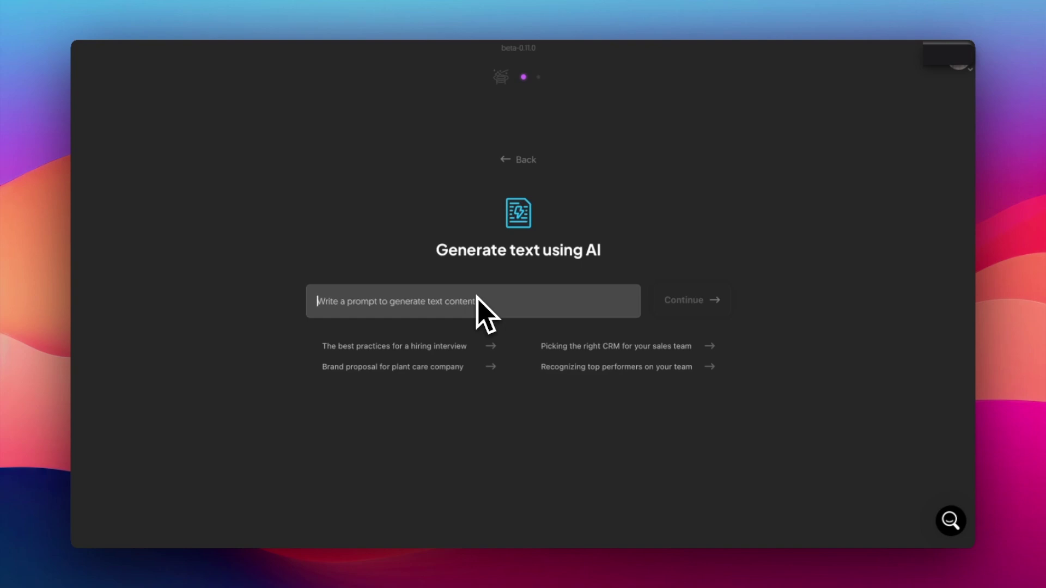
# Write a prompt requesting a Napkin AI video script in Generate text using AI and submit it
pyautogui.write('I want a script for a')
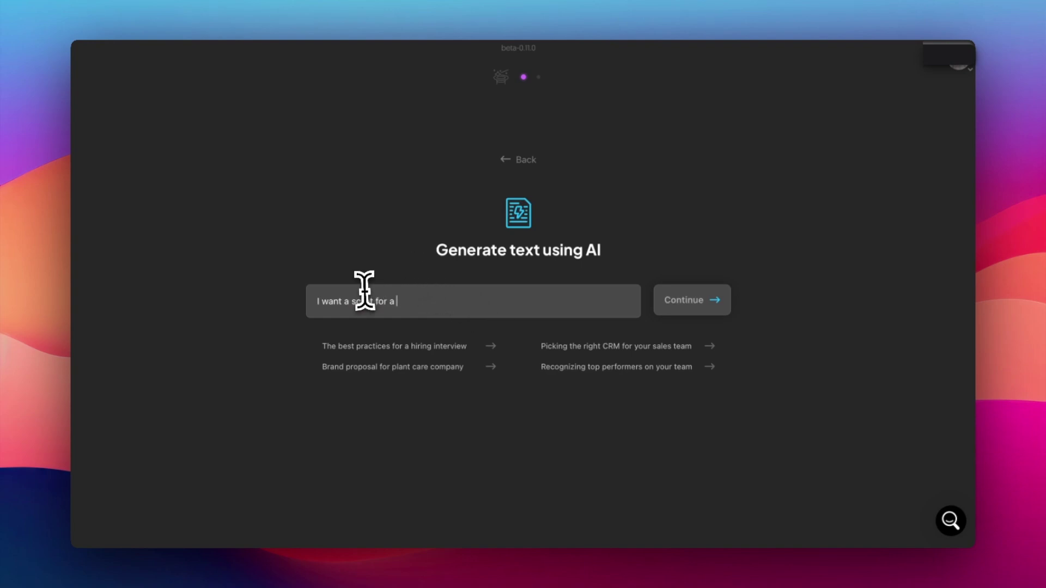
pyautogui.click(426, 302)
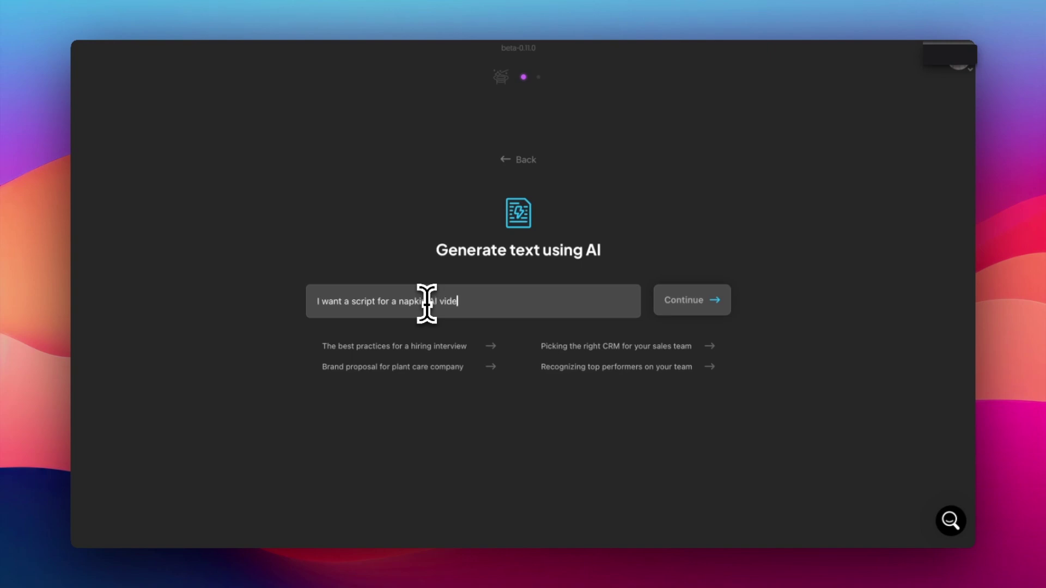
pyautogui.click(705, 300)
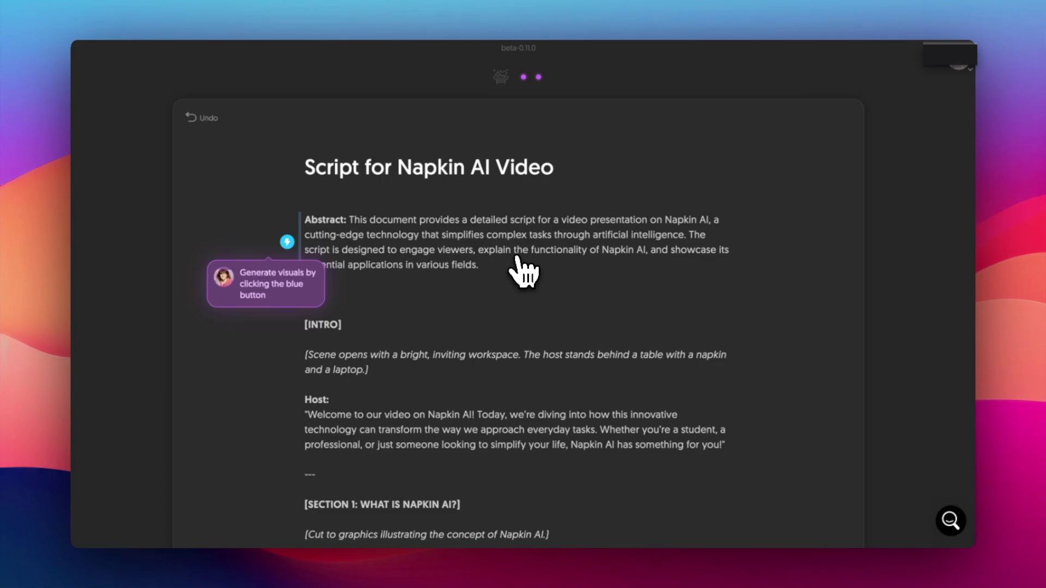
# Let the script finish generating and scroll down to its [CONCLUSION] scene and closing note
pyautogui.scroll(-15, 516, 267)
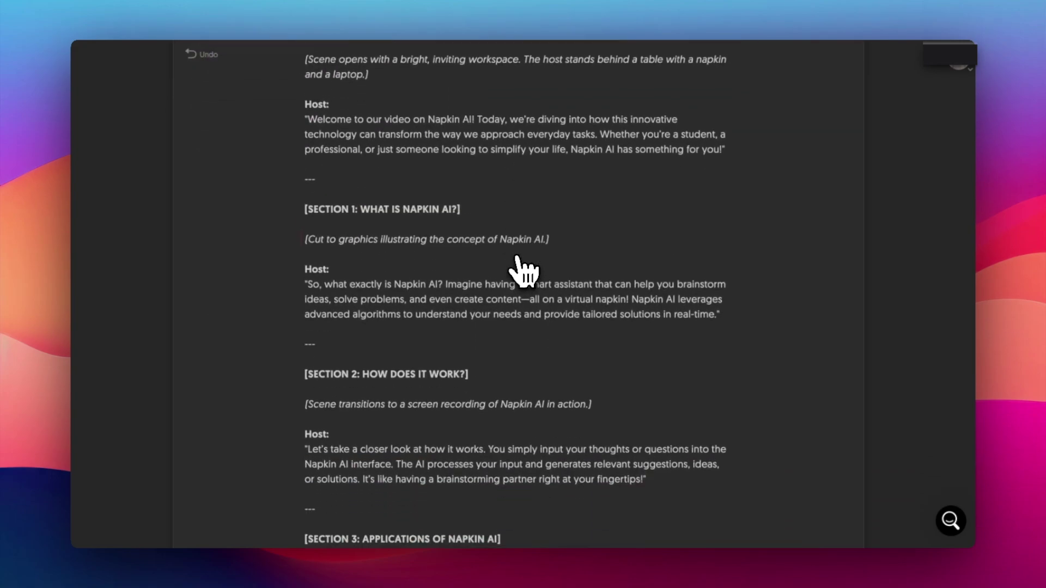
pyautogui.scroll(-2, 516, 266)
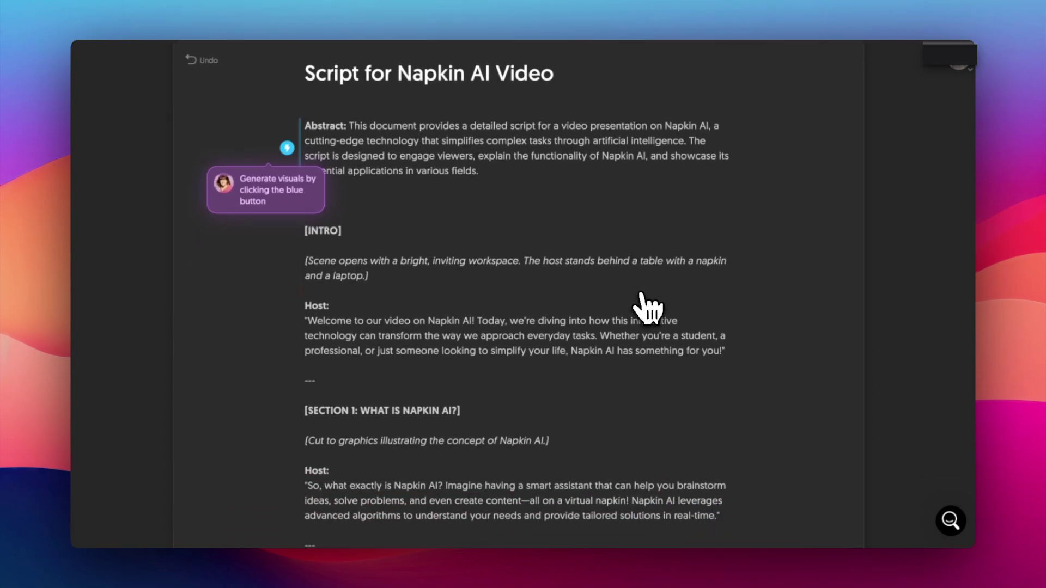
pyautogui.scroll(-3, 648, 308)
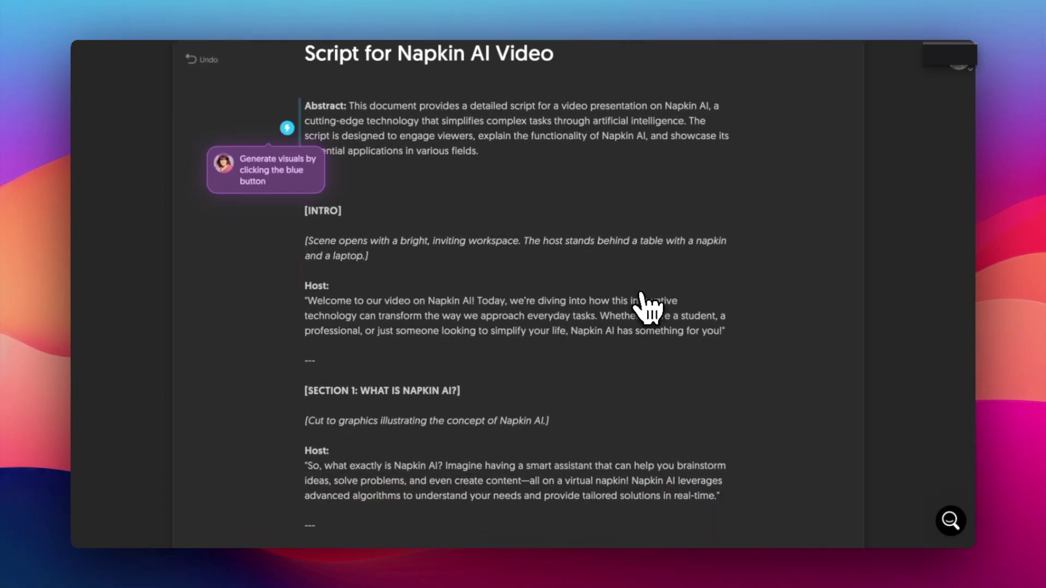
pyautogui.scroll(-15, 642, 297)
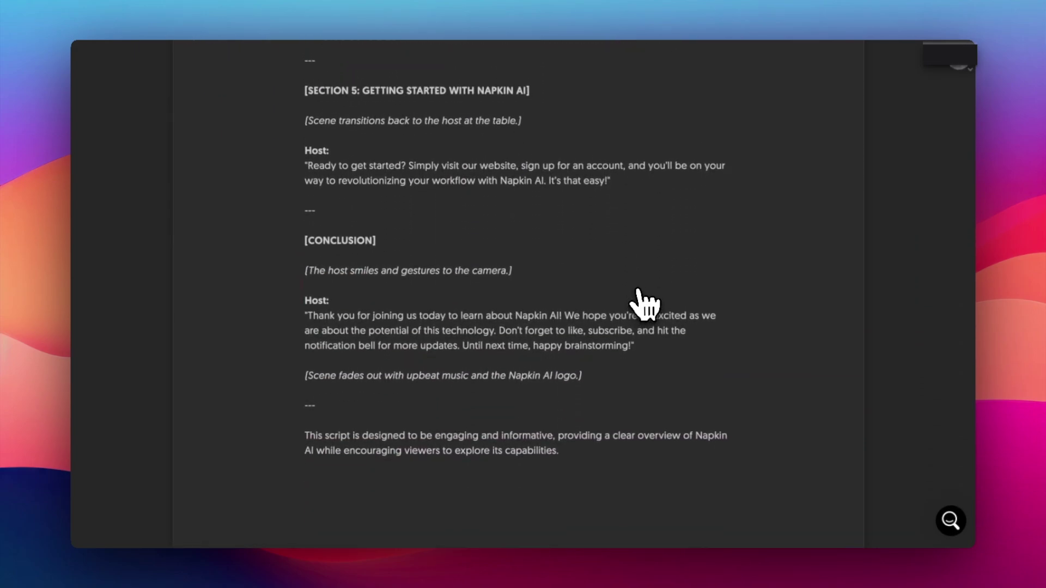
pyautogui.click(787, 51)
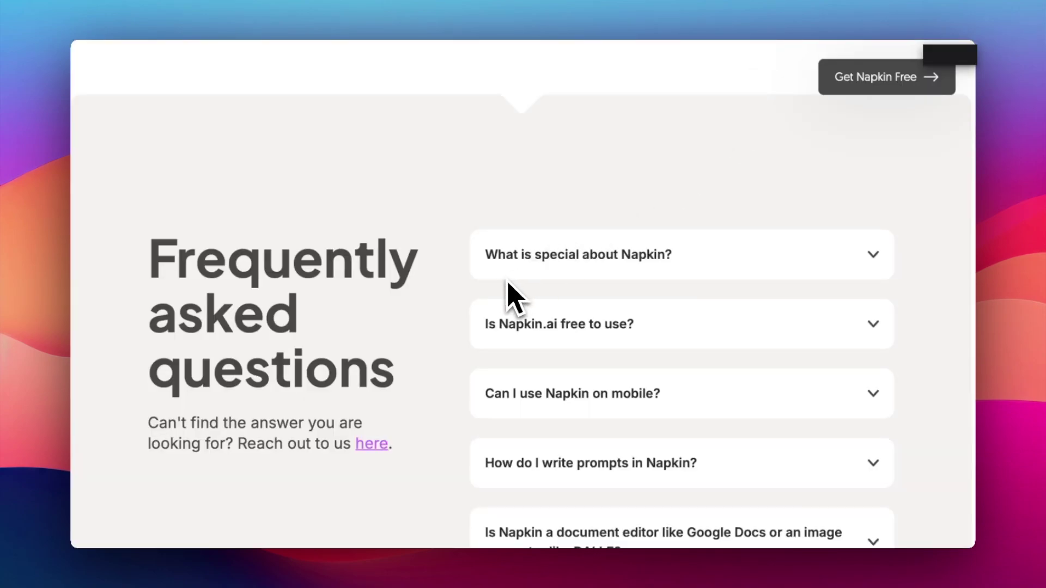
pyautogui.click(670, 268)
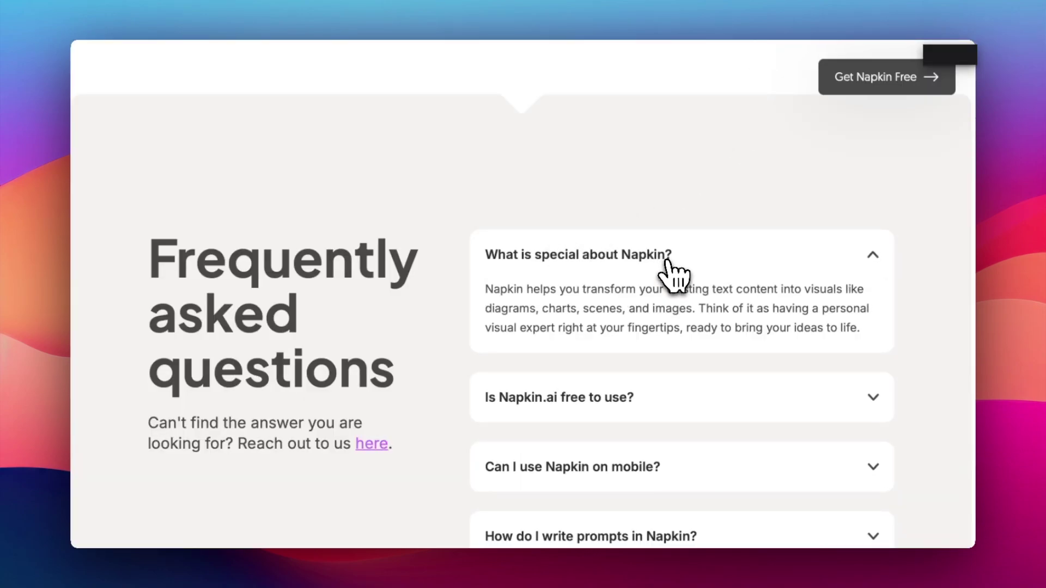
pyautogui.scroll(-2, 670, 268)
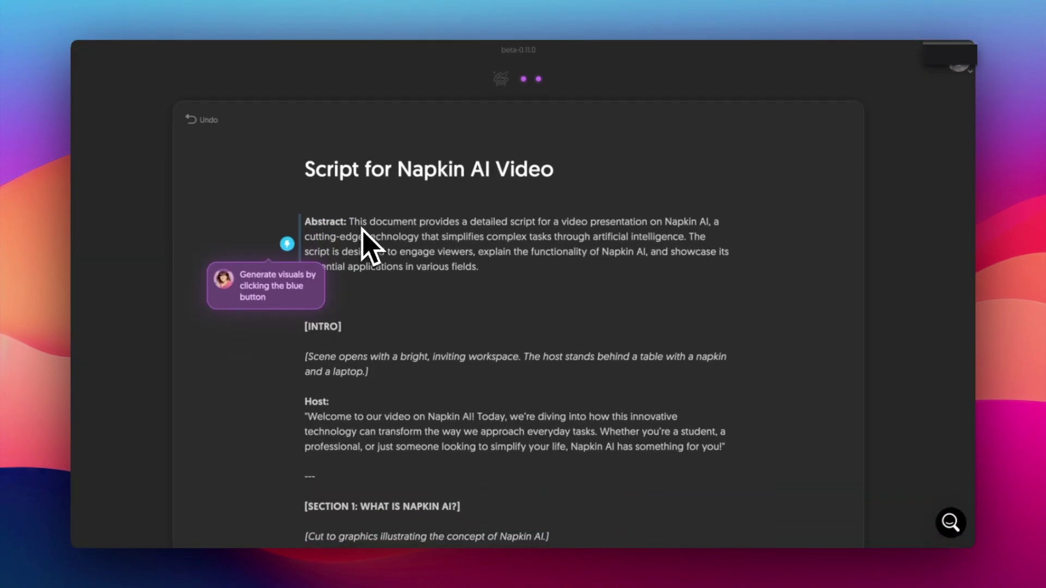
pyautogui.scroll(-5, 362, 245)
pyautogui.scroll(-12, 362, 242)
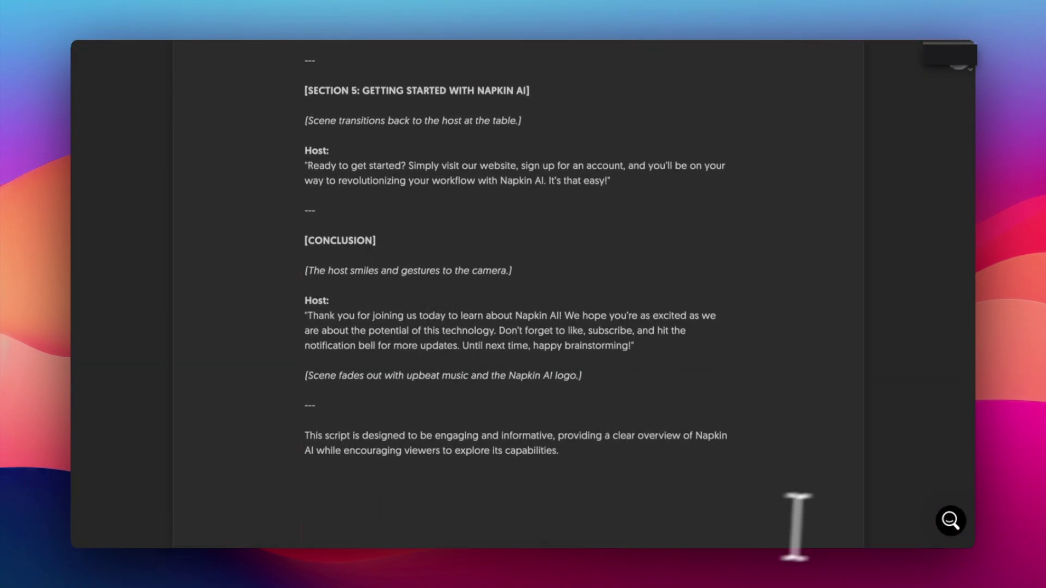
# Start a visual from the script's abstract paragraph with Generate Visual
pyautogui.click(572, 500)
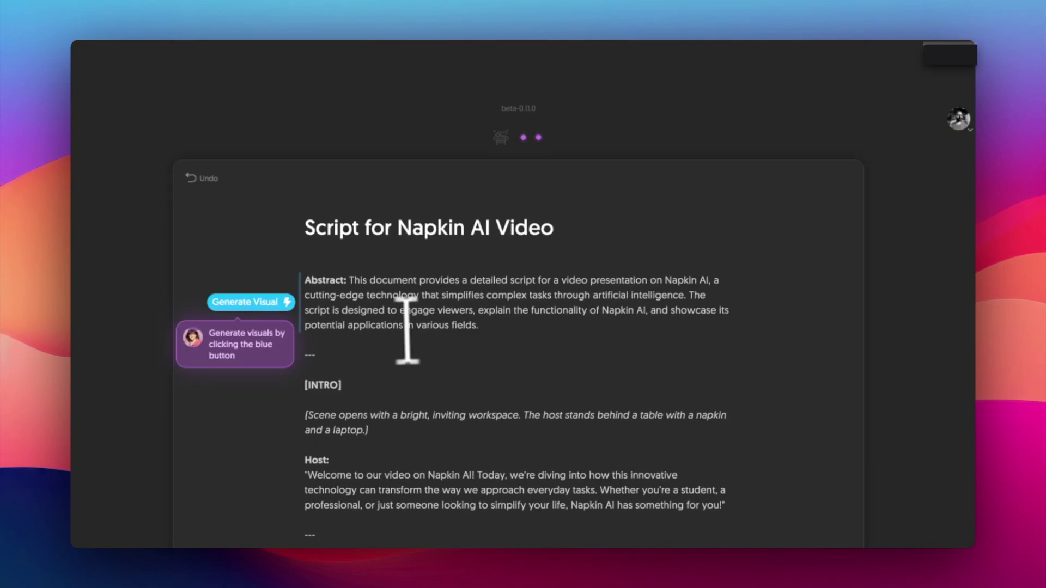
pyautogui.scroll(-1, 409, 300)
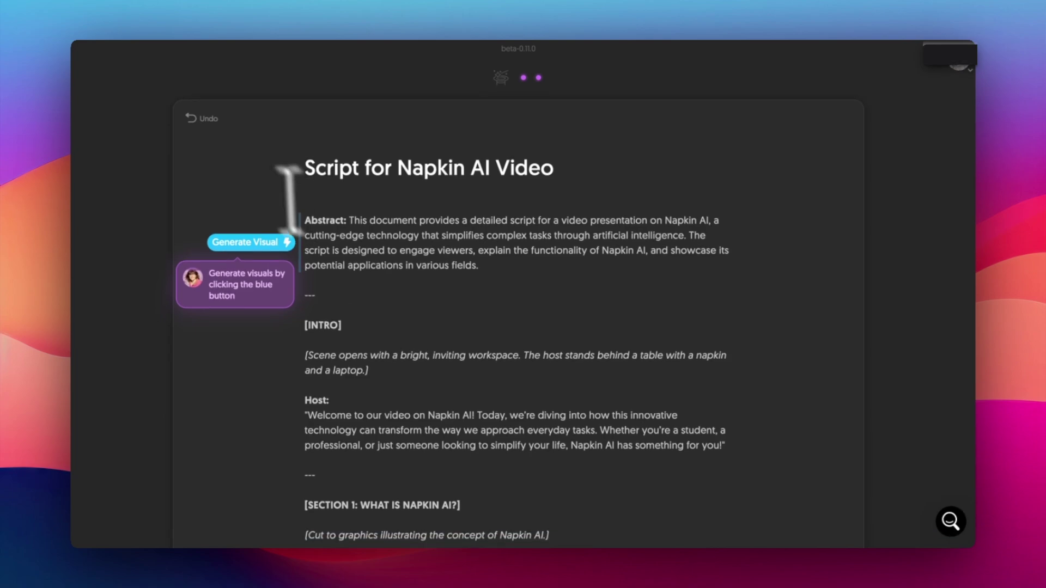
pyautogui.click(242, 241)
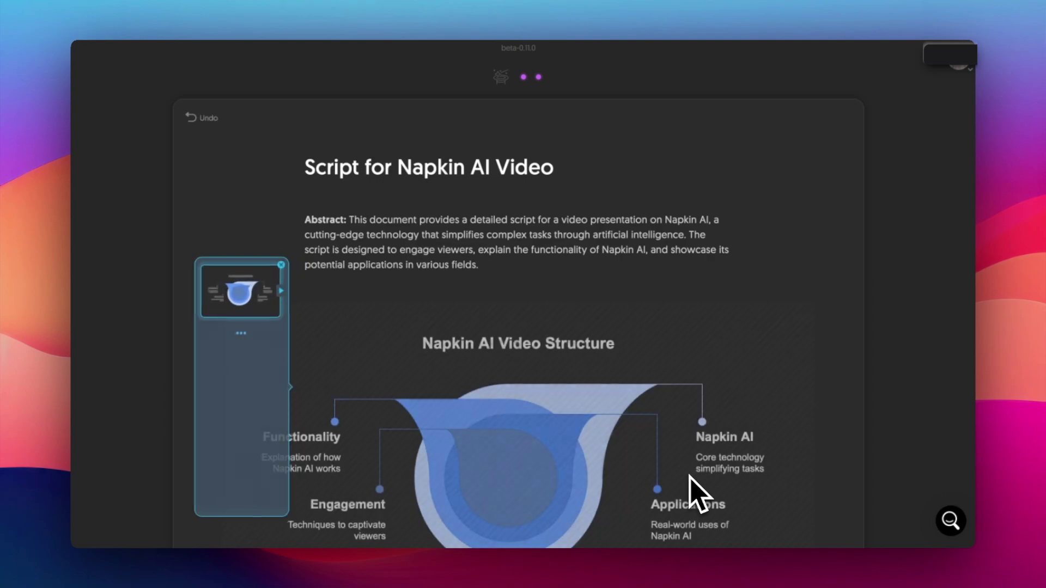
# Choose the pencil design for the 'Napkin AI Video Overview' visual and preview its colour variants
pyautogui.scroll(-3, 691, 480)
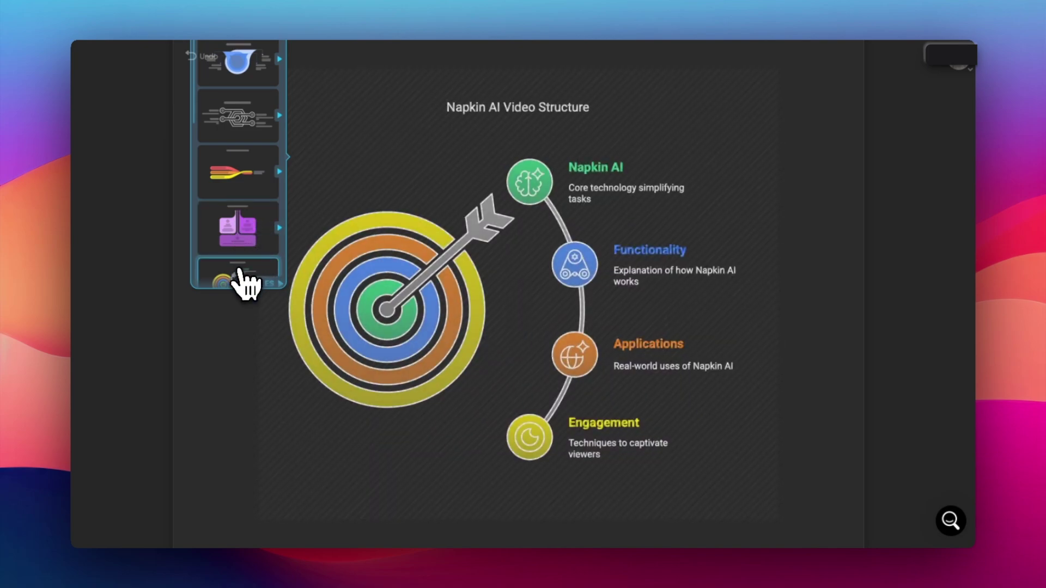
pyautogui.scroll(-2, 241, 272)
pyautogui.scroll(-3, 242, 275)
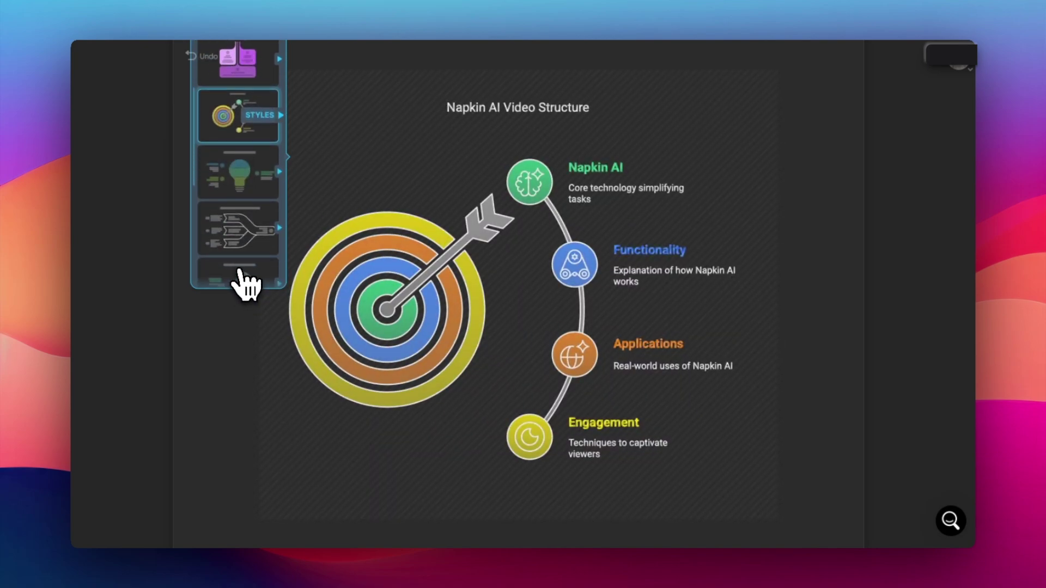
pyautogui.click(237, 178)
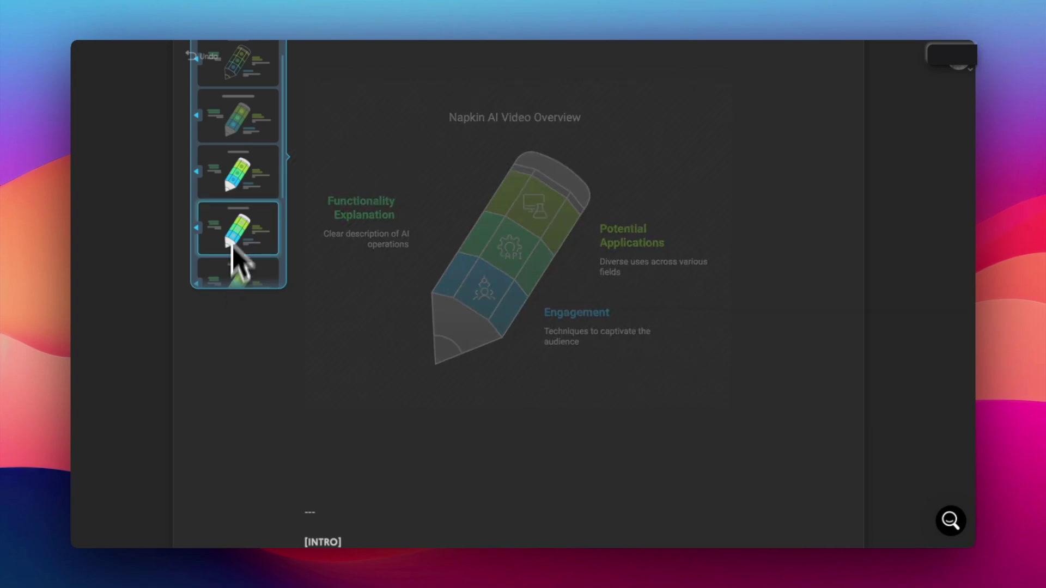
pyautogui.scroll(-2, 233, 199)
pyautogui.scroll(-1, 234, 199)
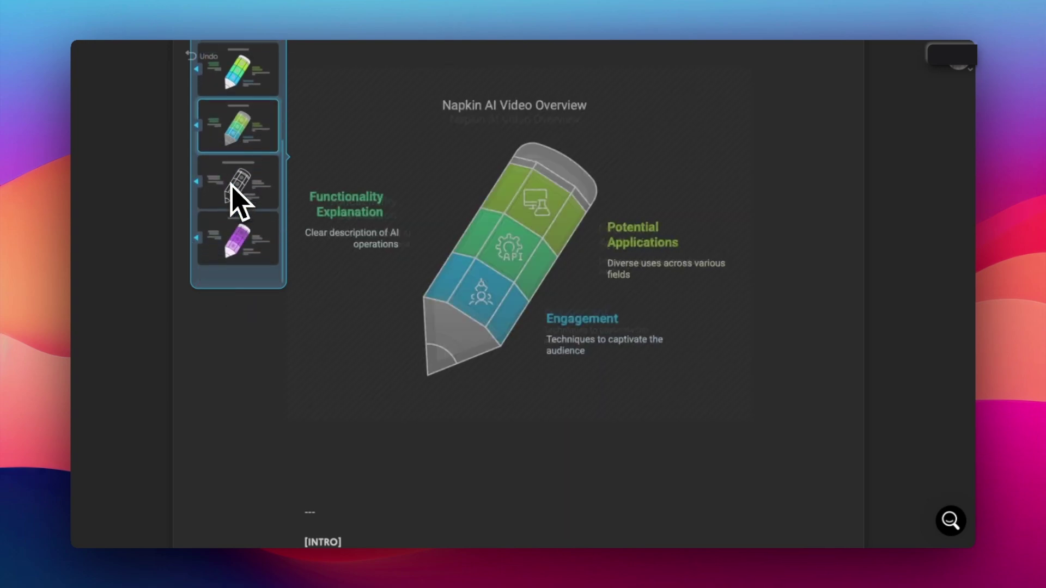